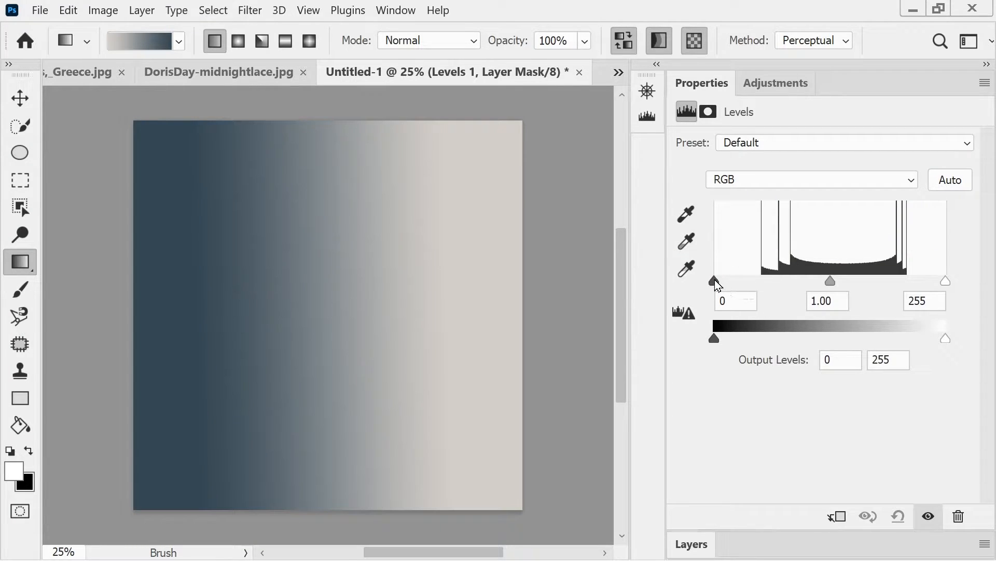
Set the gradient's Levels black input to 52 and white input to 213, and shift the midtone slider towards black
{"action": "left_click_drag", "start_coordinate": [715, 280], "coordinate": [762, 281]}
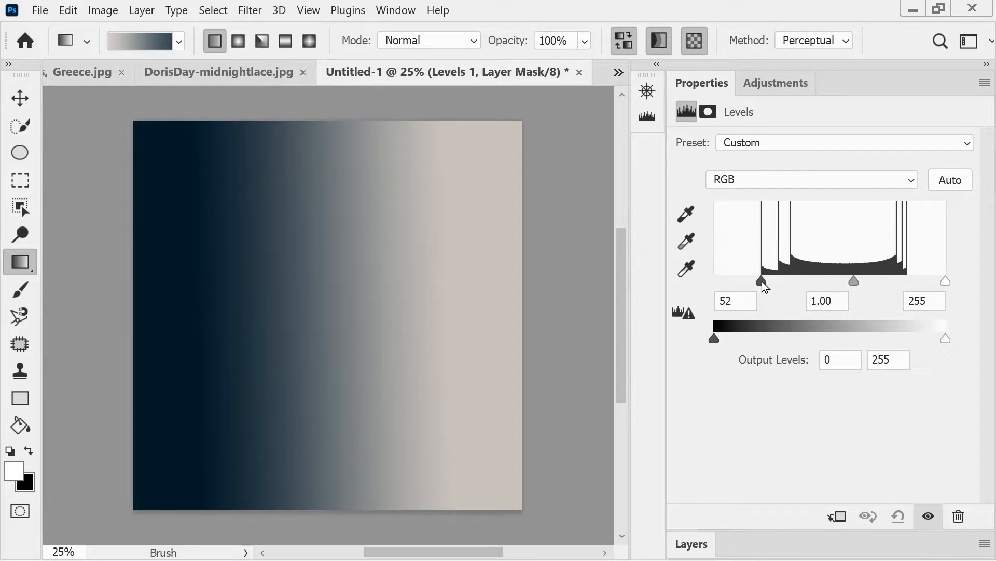
{"action": "left_click_drag", "start_coordinate": [762, 281], "coordinate": [761, 279]}
{"action": "left_click_drag", "start_coordinate": [947, 287], "coordinate": [913, 291]}
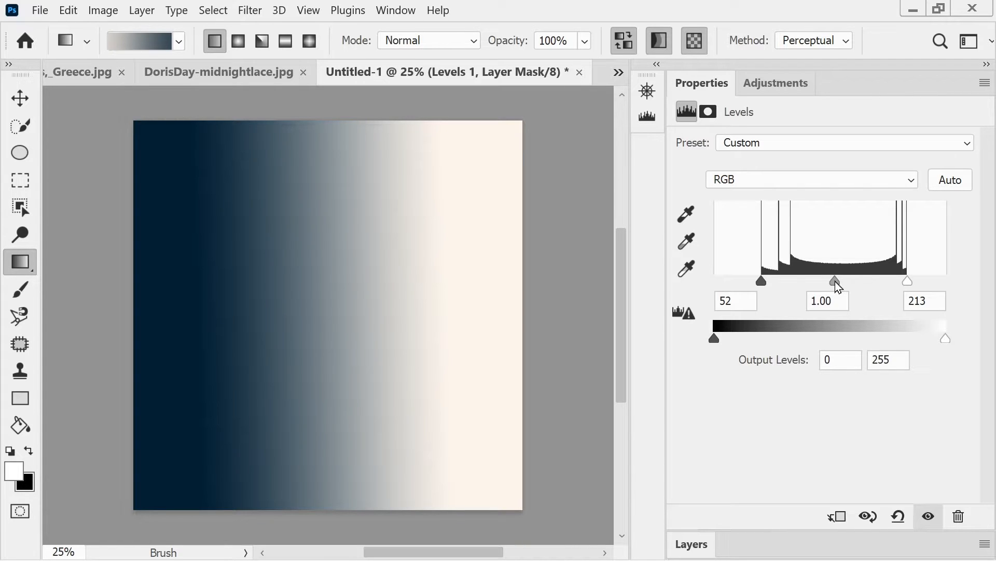
{"action": "left_click_drag", "start_coordinate": [836, 281], "coordinate": [770, 288]}
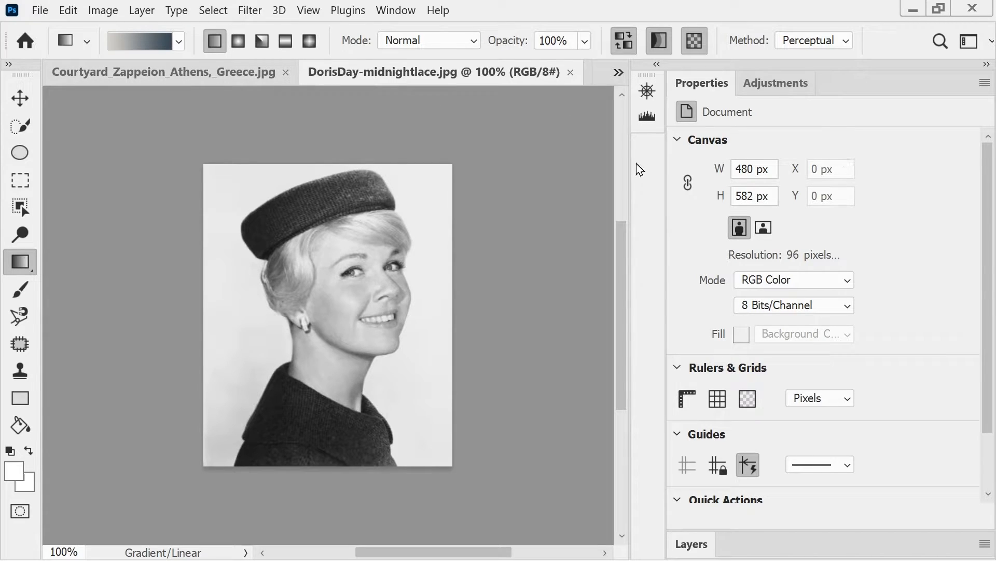
Add a Levels adjustment layer to the black-and-white portrait
{"action": "key", "text": "ctrl+0"}
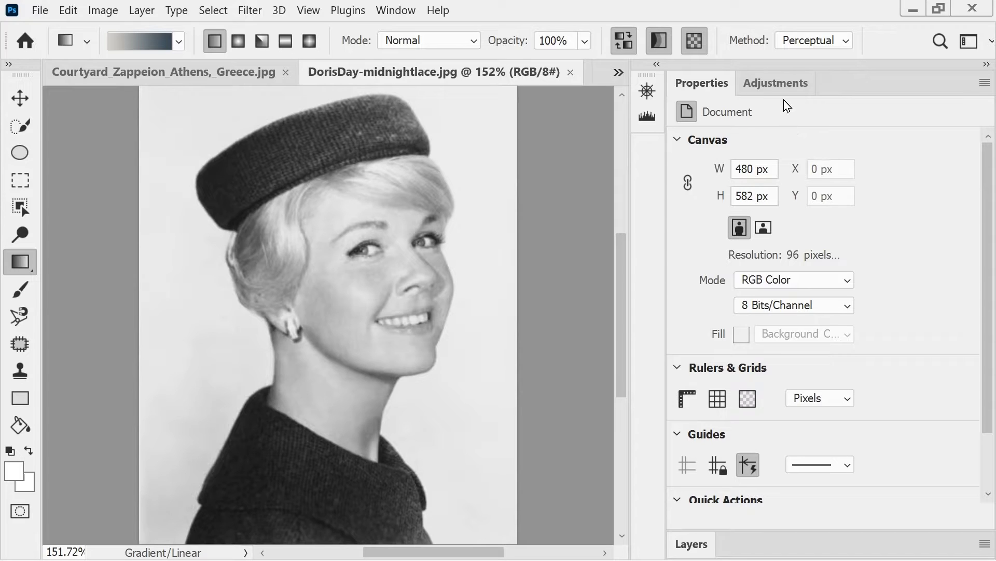
{"action": "left_click", "coordinate": [777, 81]}
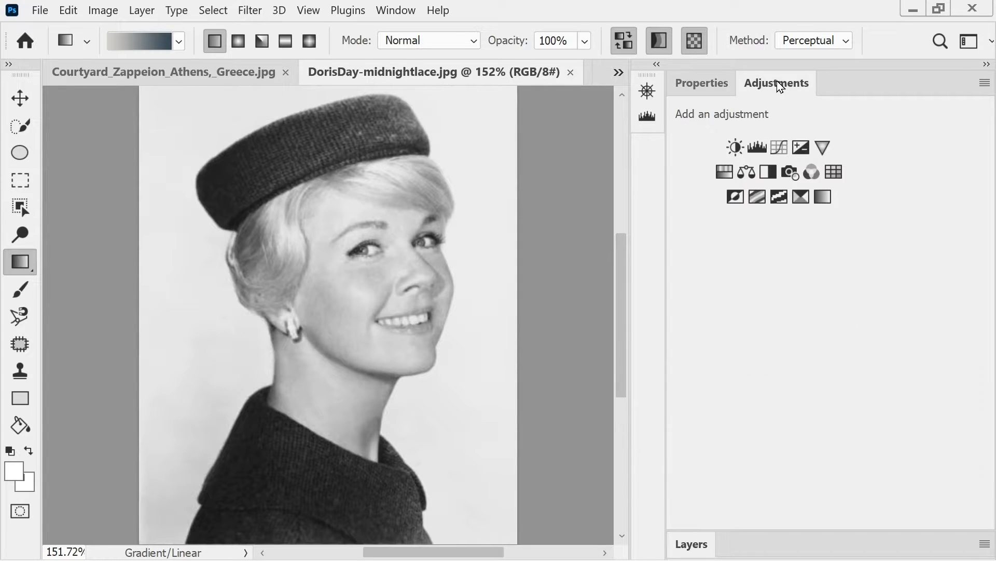
{"action": "left_click", "coordinate": [758, 147]}
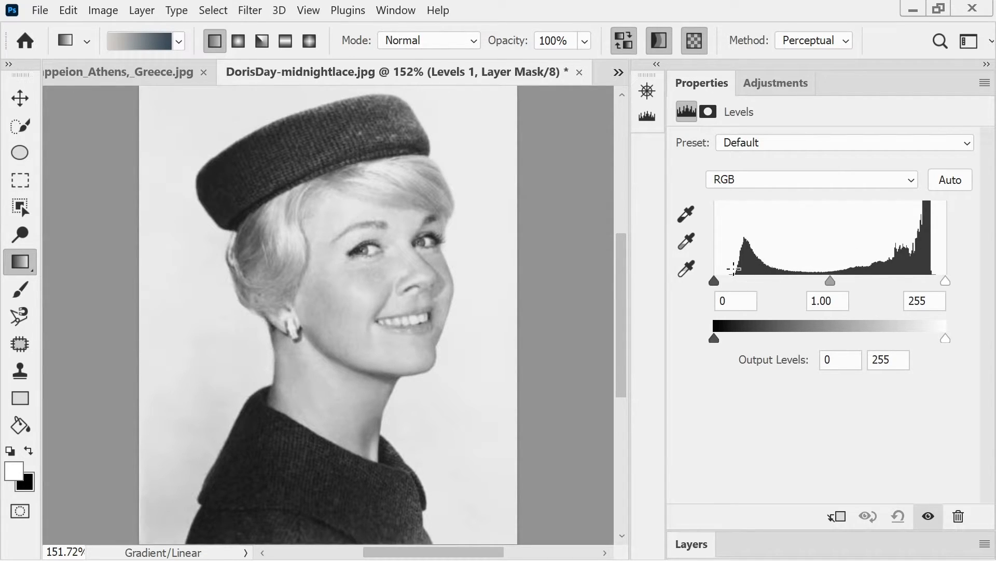
Try setting the portrait's black point by sampling the edge of the dark hat, and undo it
{"action": "left_click", "coordinate": [686, 213]}
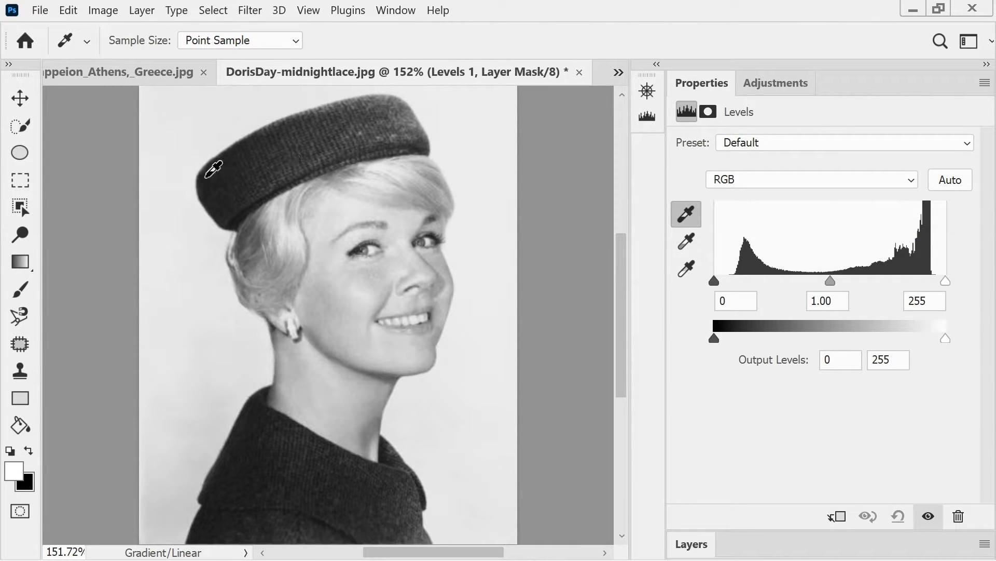
{"action": "left_click", "coordinate": [205, 177]}
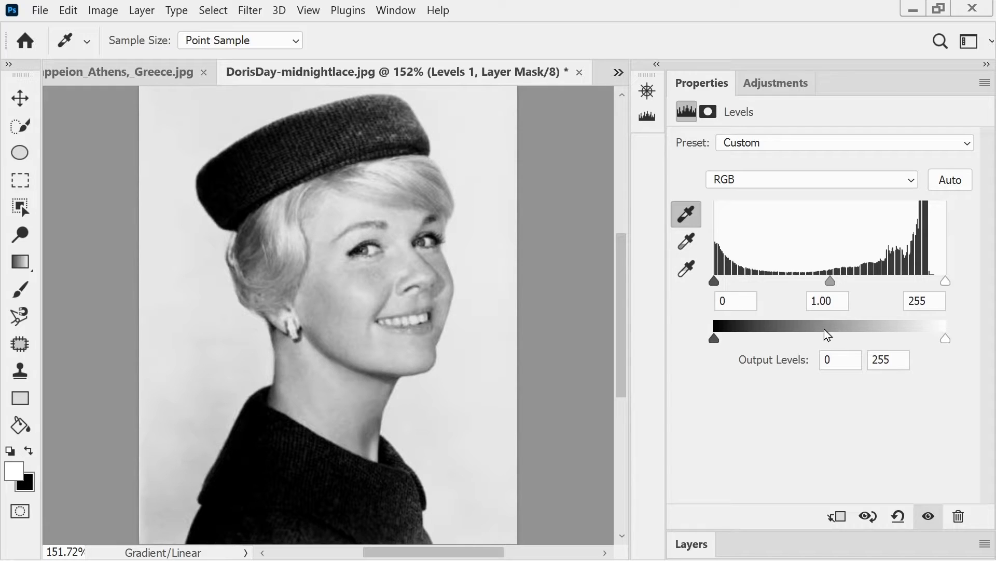
{"action": "key", "text": "ctrl+z"}
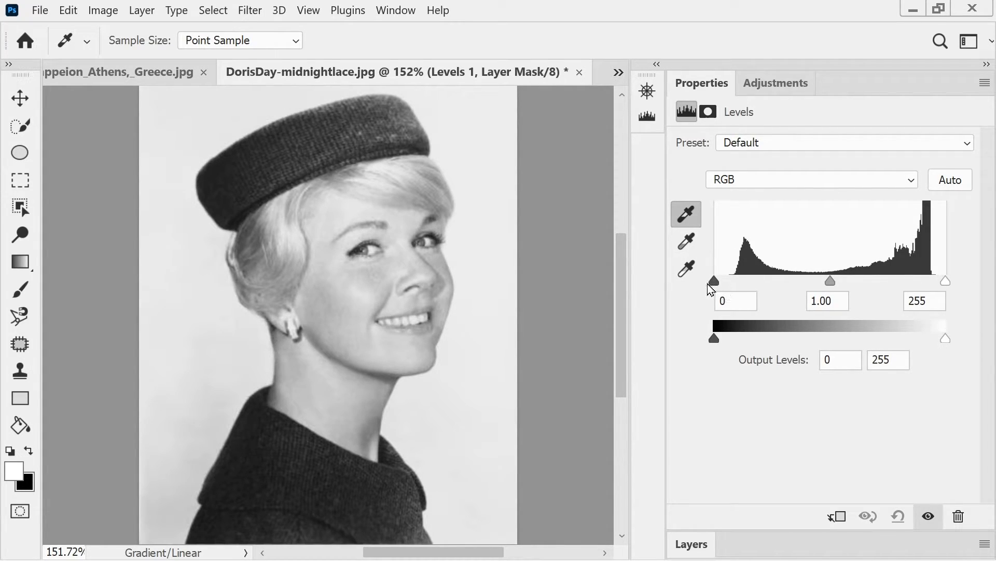
Set the portrait's black input level to 23 and white input level to 241, and compare the image with and without the adjustment
{"action": "left_click_drag", "start_coordinate": [716, 285], "coordinate": [735, 282]}
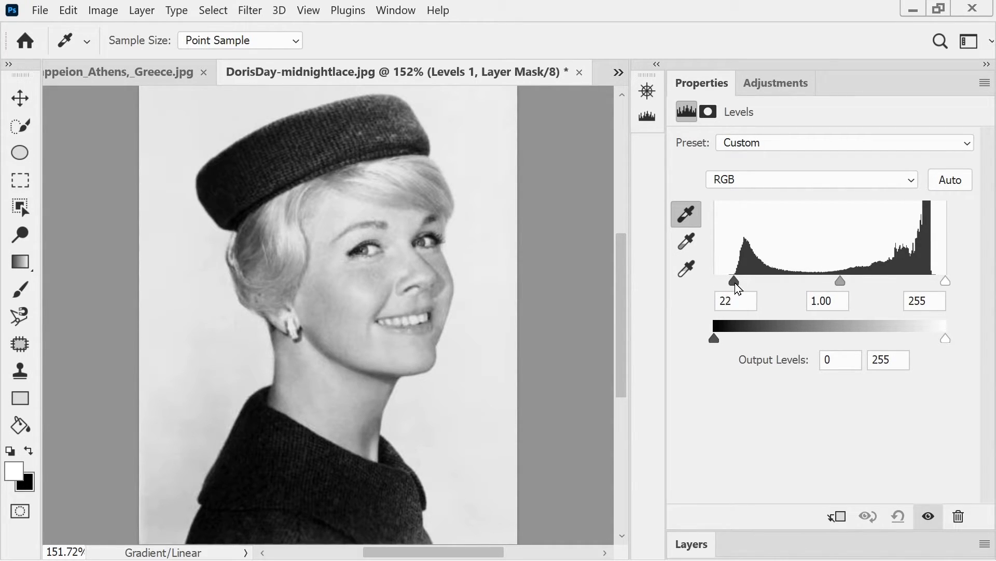
{"action": "left_click_drag", "start_coordinate": [946, 281], "coordinate": [938, 289]}
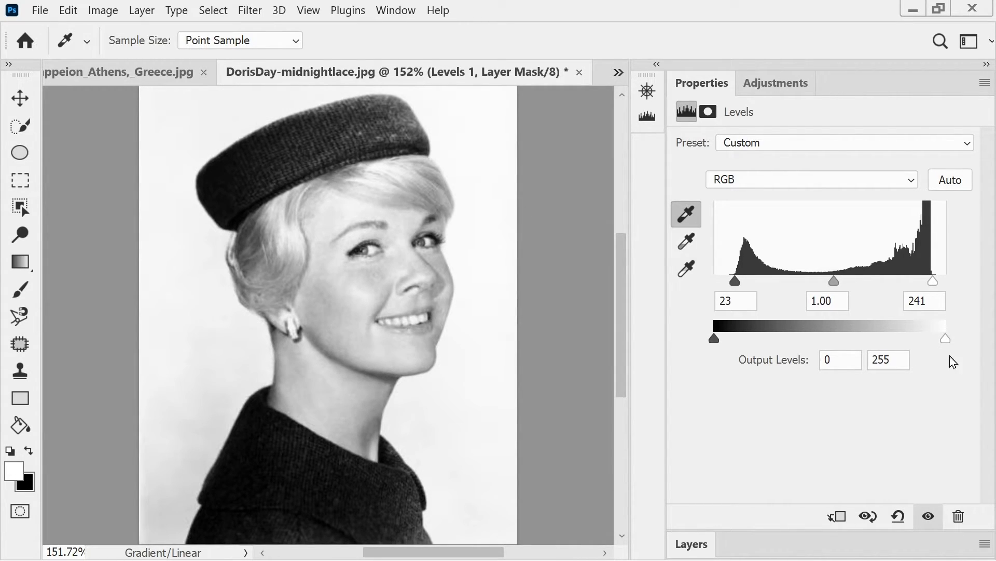
{"action": "left_click", "coordinate": [691, 543]}
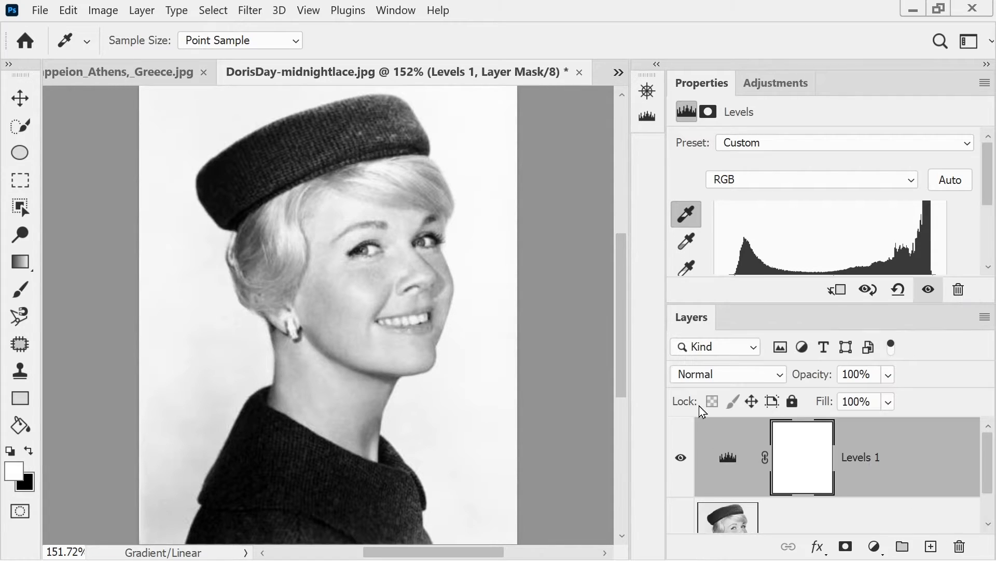
{"action": "left_click", "coordinate": [683, 458]}
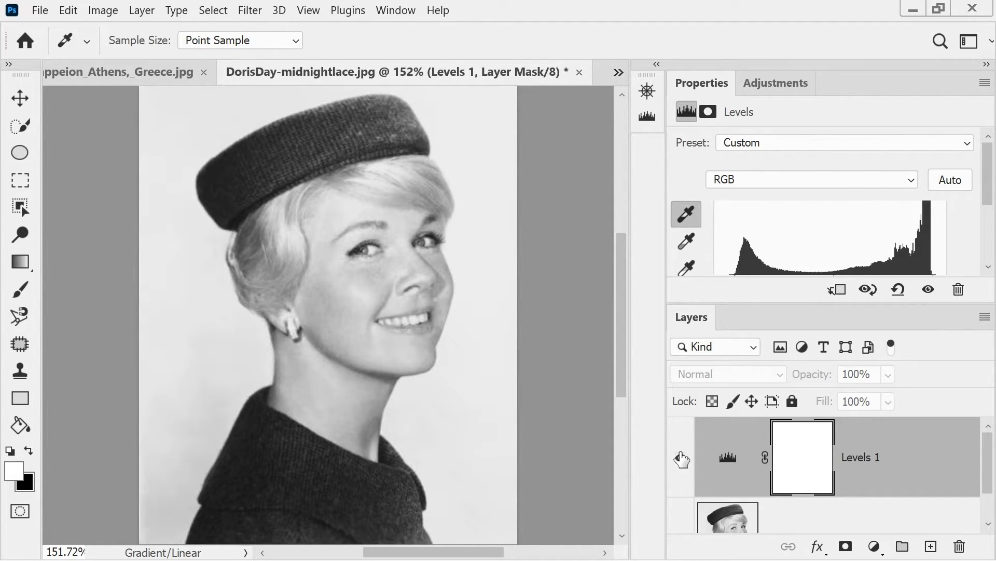
{"action": "left_click", "coordinate": [682, 458]}
{"action": "left_click", "coordinate": [682, 459]}
{"action": "left_click", "coordinate": [682, 458]}
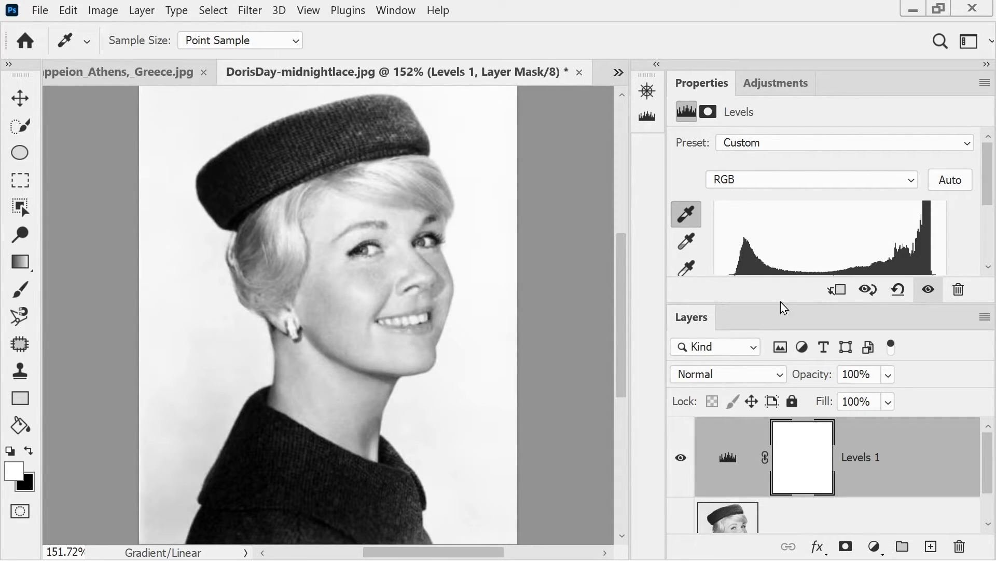
Darken the portrait's midtones by setting the middle input level to about 0.62
{"action": "double_click", "coordinate": [705, 325]}
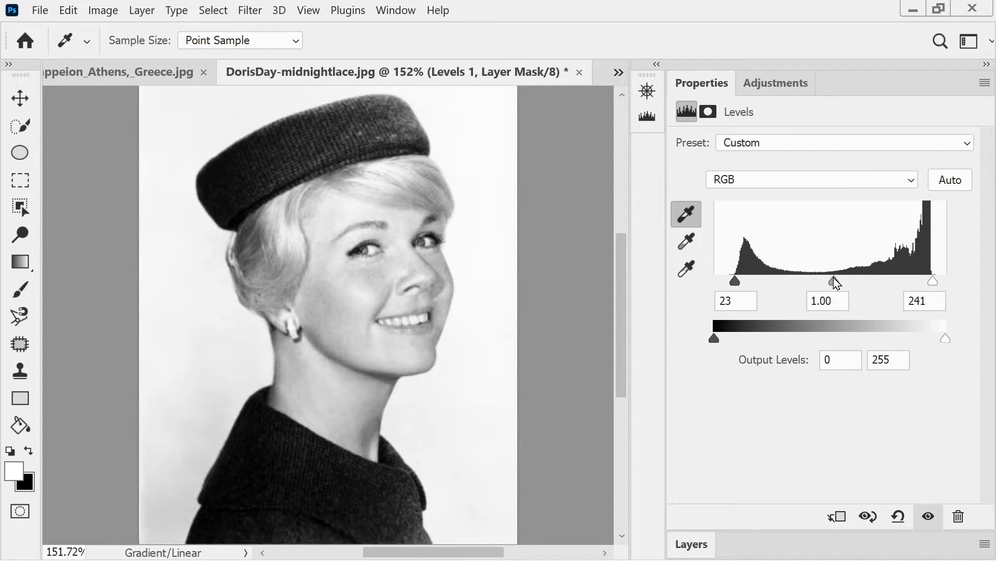
{"action": "left_click_drag", "start_coordinate": [835, 285], "coordinate": [866, 279]}
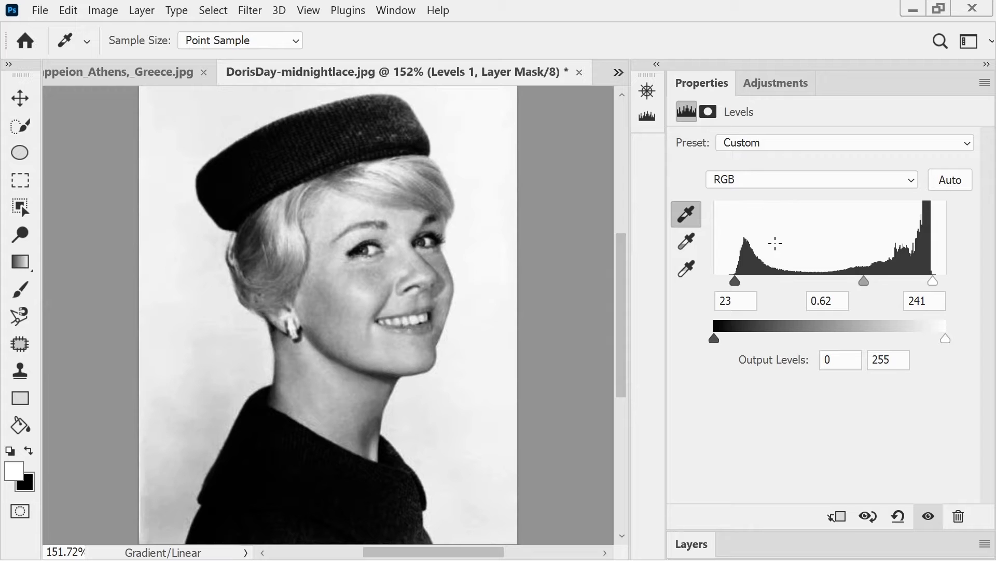
{"action": "mouse_move", "coordinate": [864, 283]}
{"action": "left_mouse_down"}
{"action": "mouse_move", "coordinate": [877, 285]}
{"action": "mouse_move", "coordinate": [823, 285]}
{"action": "mouse_move", "coordinate": [861, 284]}
{"action": "left_mouse_up"}
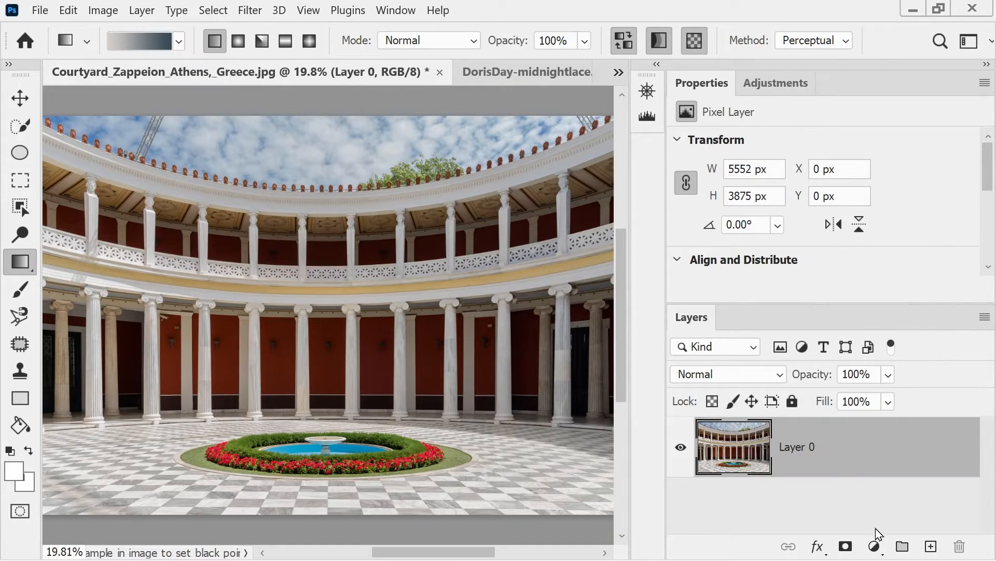
Add a Levels adjustment layer above Layer 0 in the courtyard photo
{"action": "left_click", "coordinate": [875, 547]}
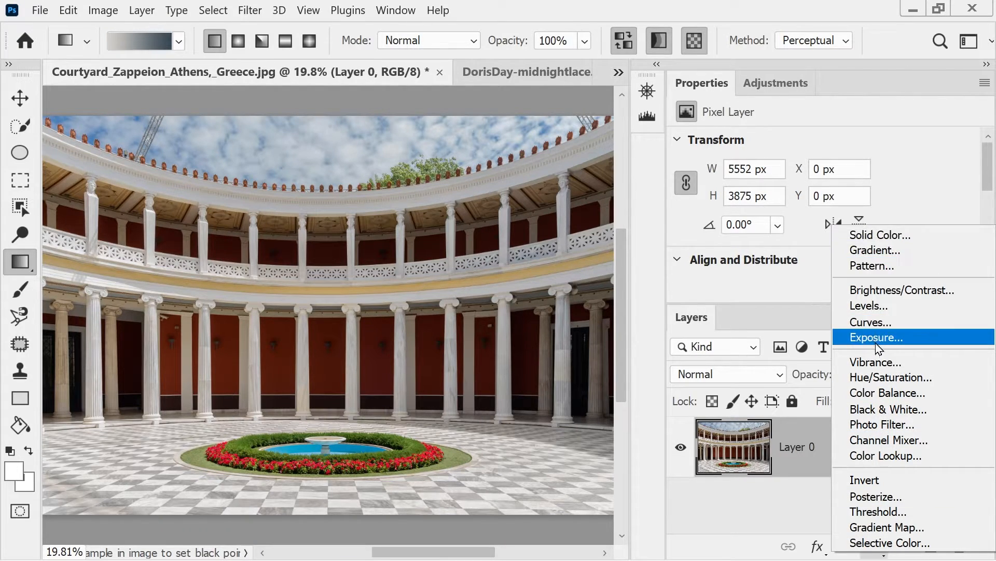
{"action": "left_click", "coordinate": [877, 306]}
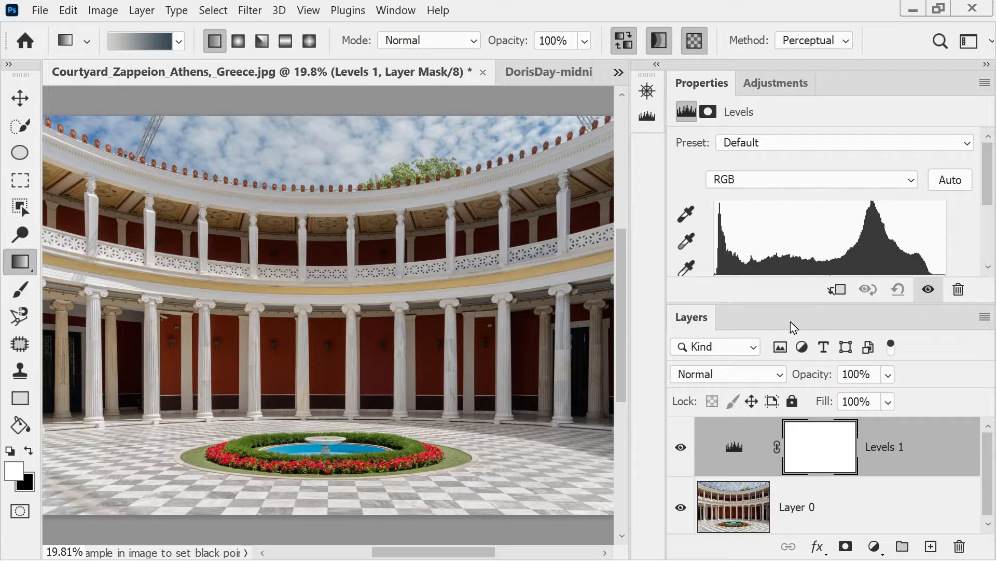
{"action": "double_click", "coordinate": [695, 325]}
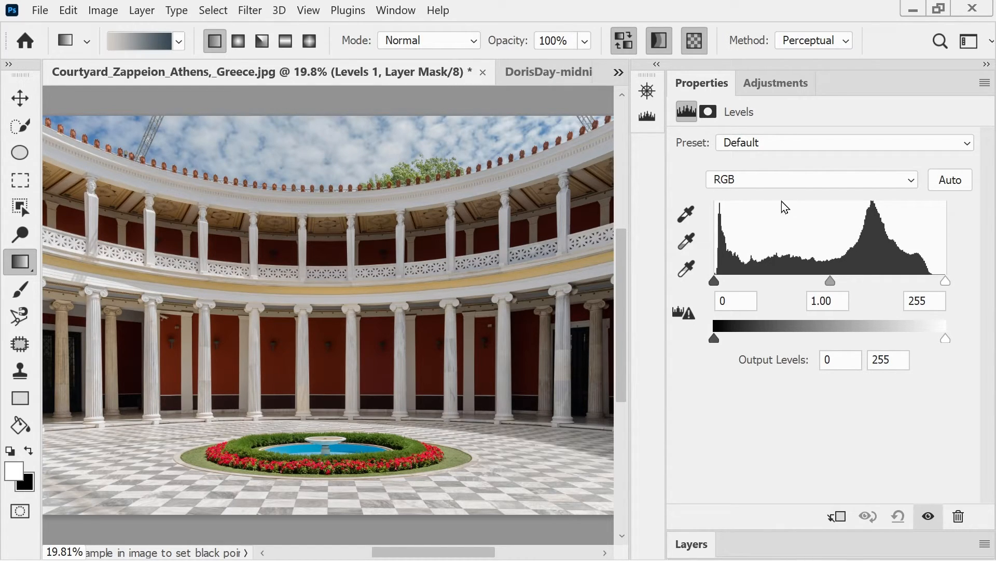
Sample the courtyard's black point from a dark area between the columns and its white point from a bright cloud
{"action": "left_click", "coordinate": [687, 214]}
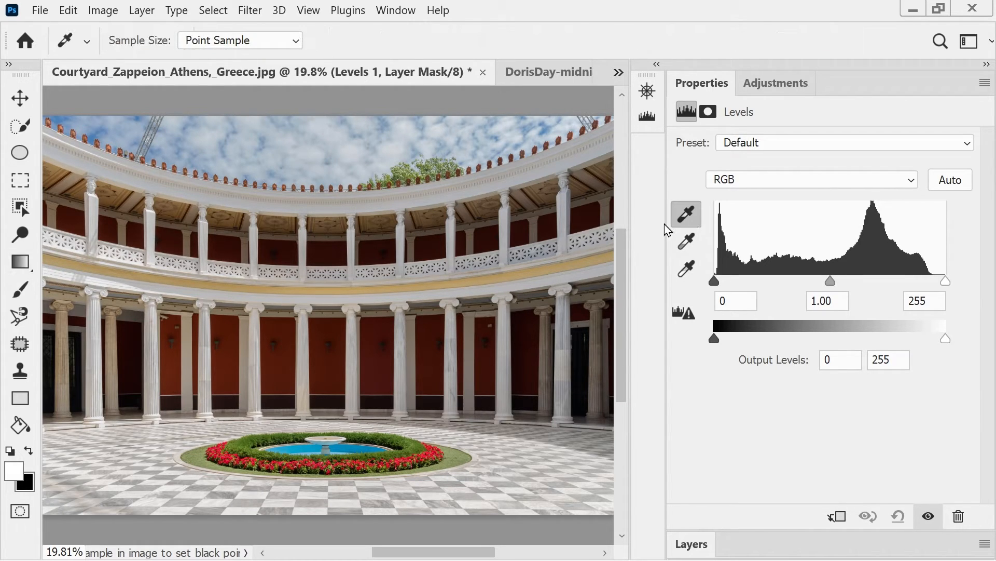
{"action": "left_click", "coordinate": [135, 364]}
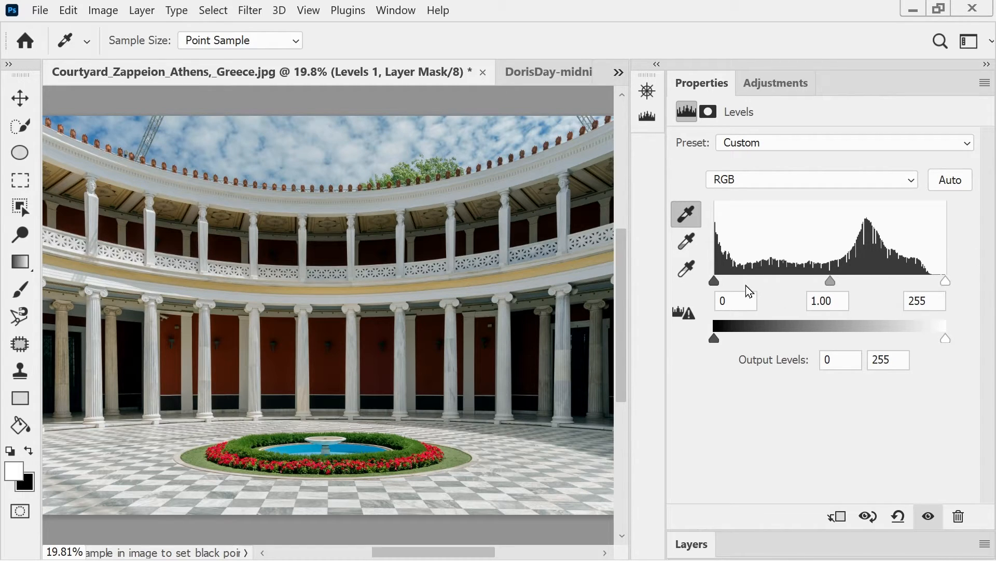
{"action": "left_click", "coordinate": [686, 269]}
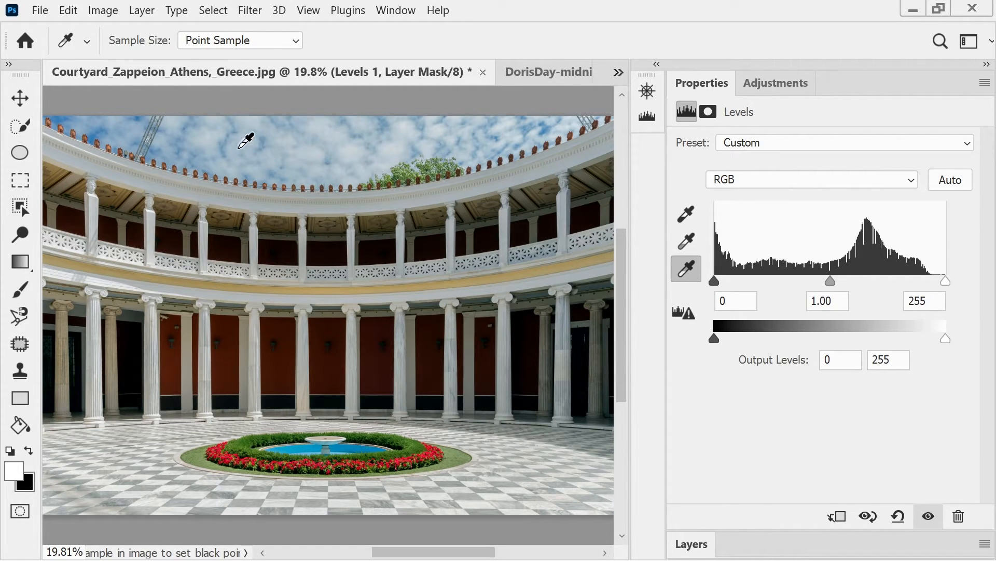
{"action": "left_click", "coordinate": [209, 139]}
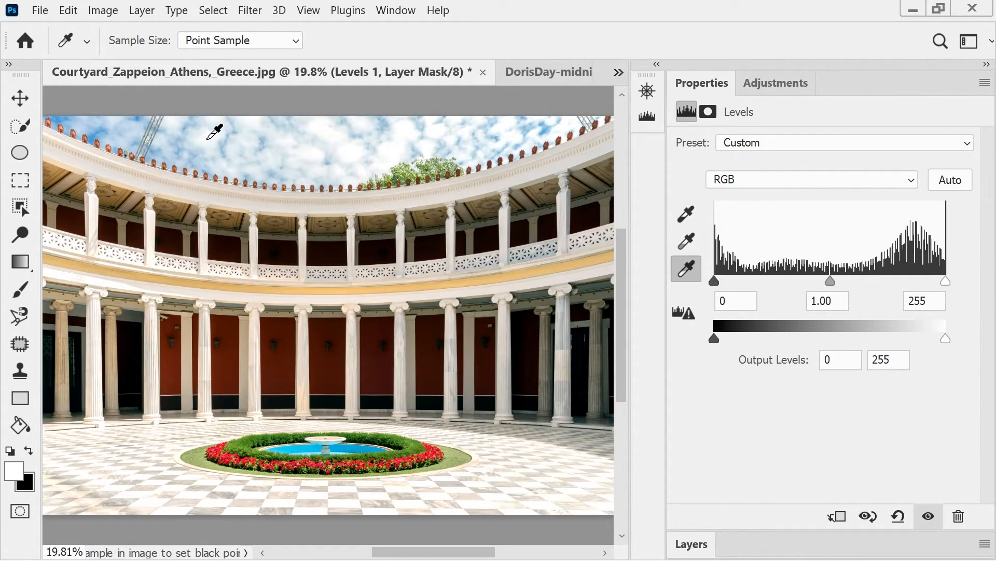
Toggle the Levels adjustment layer's visibility to compare the courtyard photo before and after
{"action": "left_click", "coordinate": [690, 545]}
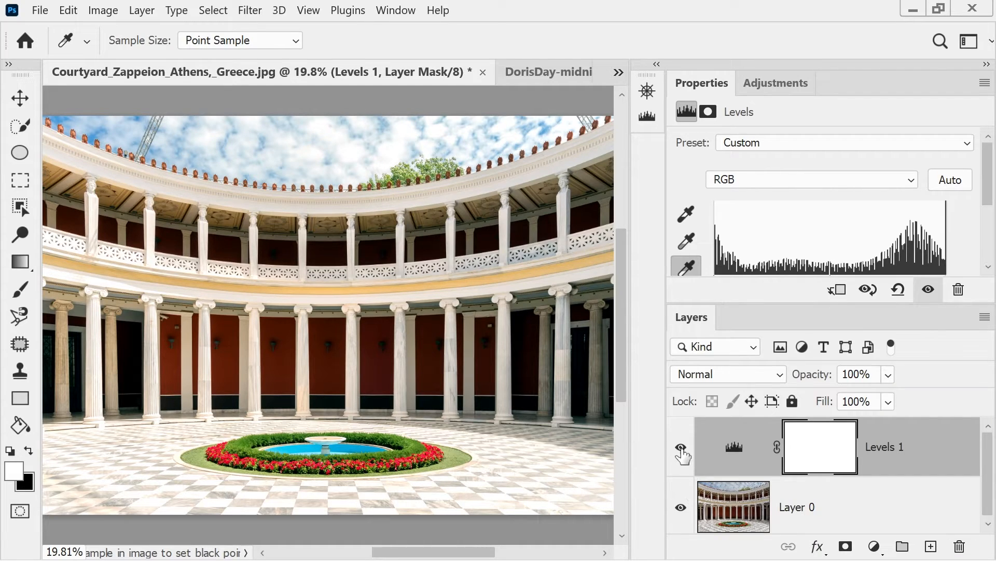
{"action": "left_click", "coordinate": [681, 447]}
{"action": "left_click", "coordinate": [682, 449]}
Brighten the courtyard's midtones by trying stronger settings and settling the middle input level at 2.31
{"action": "double_click", "coordinate": [695, 317]}
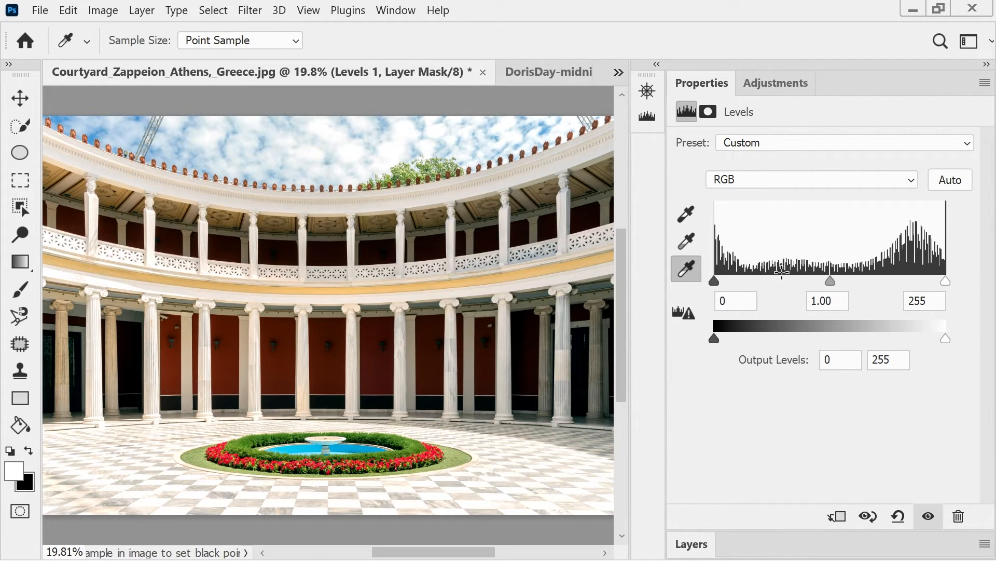
{"action": "left_click_drag", "start_coordinate": [829, 280], "coordinate": [770, 281]}
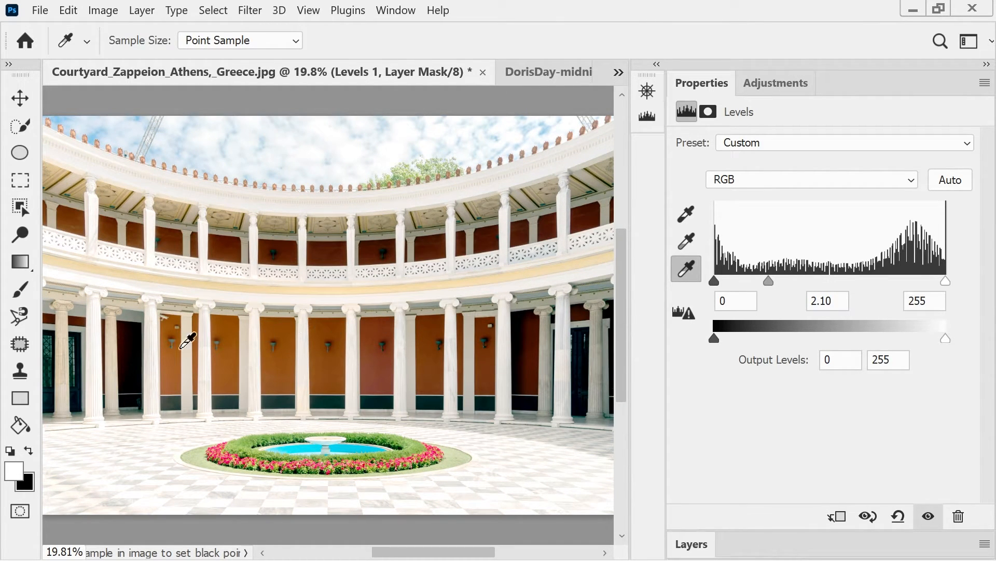
{"action": "left_click_drag", "start_coordinate": [774, 285], "coordinate": [709, 289]}
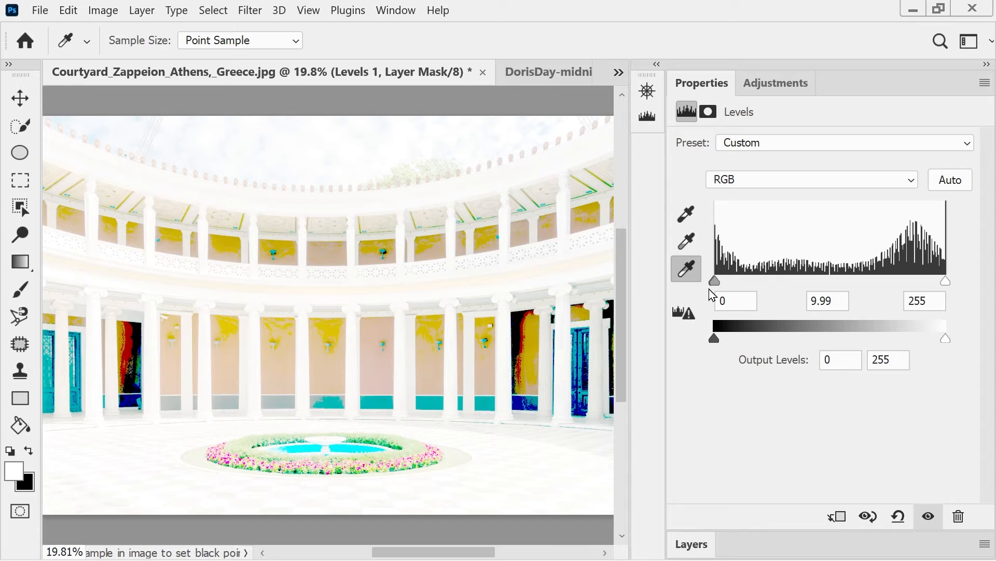
{"action": "left_click_drag", "start_coordinate": [718, 285], "coordinate": [761, 288]}
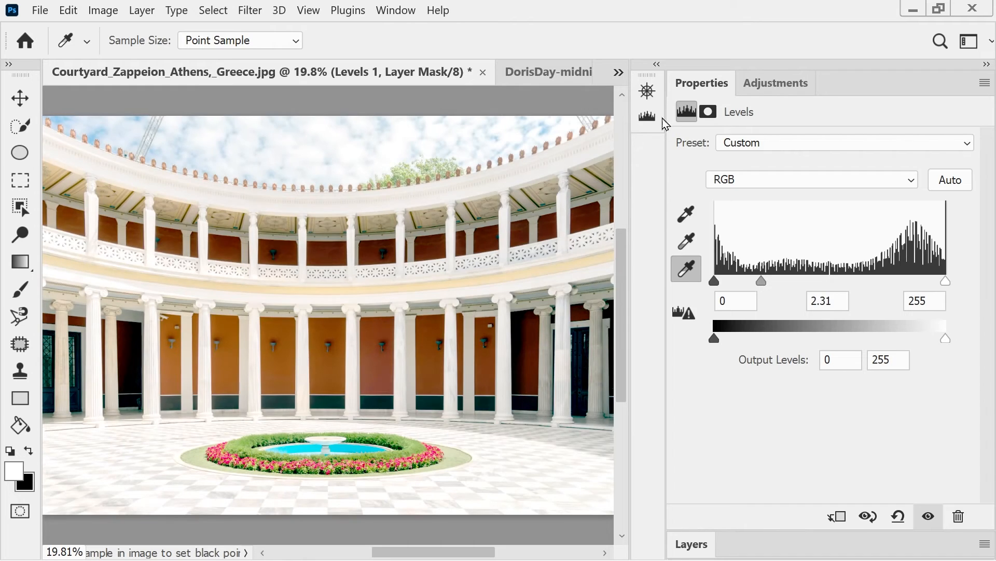
Brighten the courtyard's midtones further by setting the middle input level to 3.03
{"action": "left_click", "coordinate": [646, 91]}
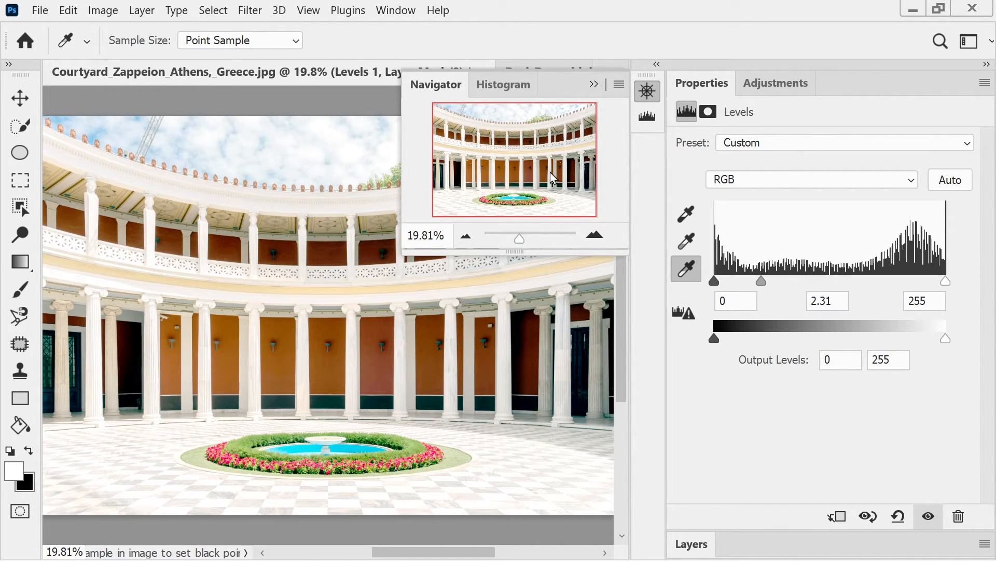
{"action": "left_click_drag", "start_coordinate": [518, 243], "coordinate": [521, 243]}
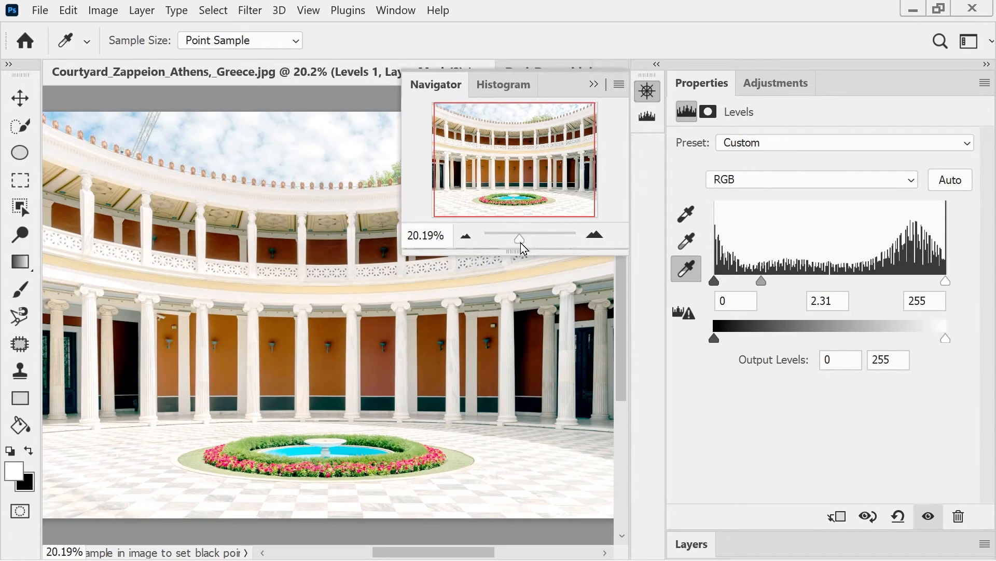
{"action": "left_click_drag", "start_coordinate": [551, 163], "coordinate": [523, 187]}
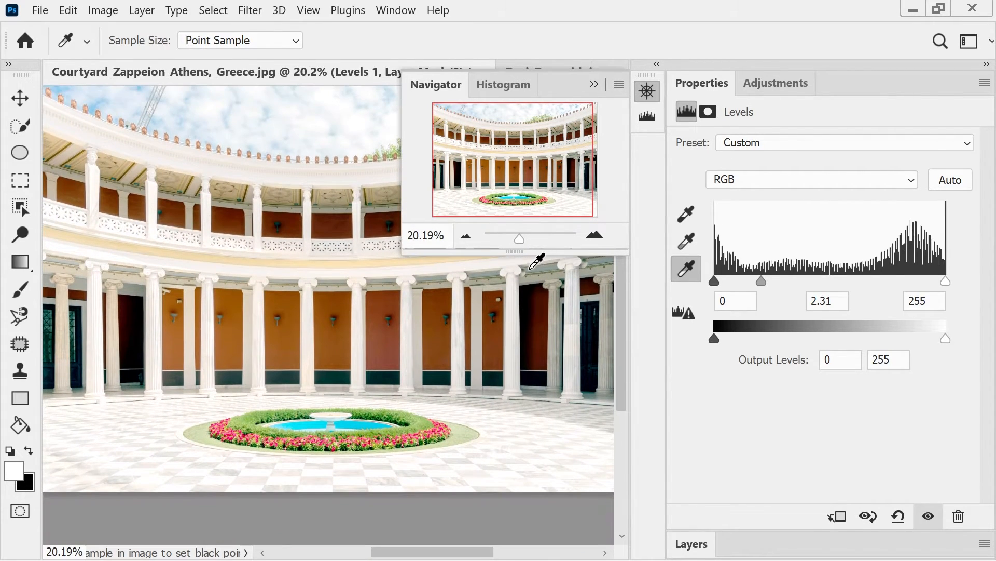
{"action": "left_click_drag", "start_coordinate": [518, 242], "coordinate": [530, 243]}
{"action": "left_click", "coordinate": [517, 174]}
{"action": "left_click_drag", "start_coordinate": [517, 173], "coordinate": [581, 184]}
{"action": "left_click_drag", "start_coordinate": [531, 240], "coordinate": [523, 239]}
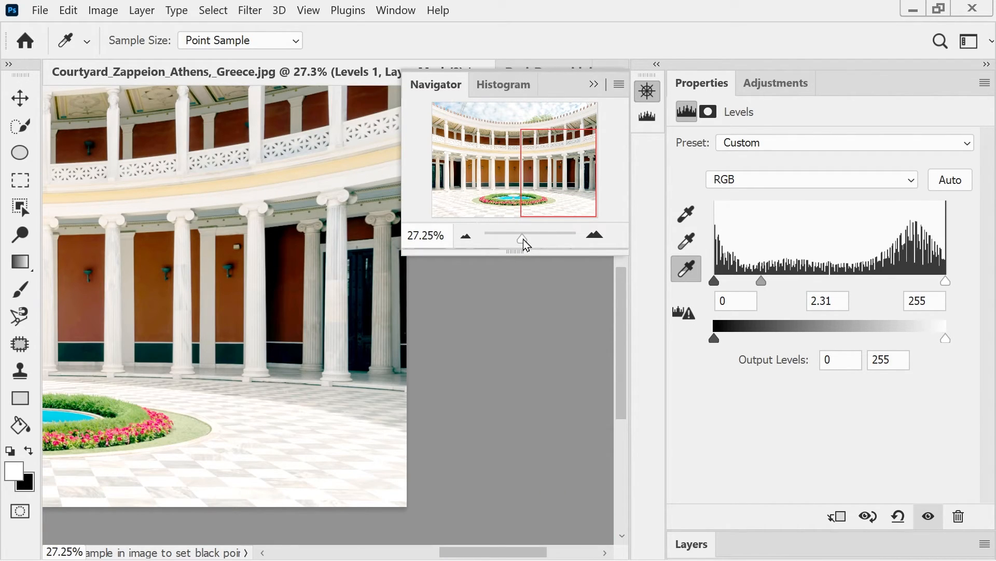
{"action": "left_click_drag", "start_coordinate": [762, 283], "coordinate": [745, 288]}
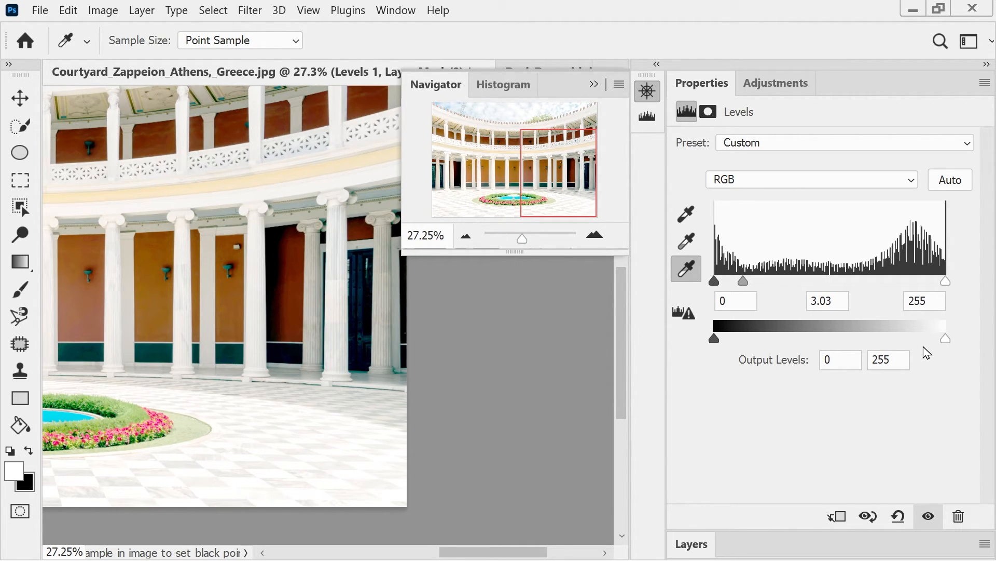
Set the courtyard adjustment's output levels to 10 for black and 240 for white
{"action": "left_click", "coordinate": [833, 358]}
{"action": "type", "text": "10"}
{"action": "left_click", "coordinate": [886, 360]}
{"action": "type", "text": "240"}
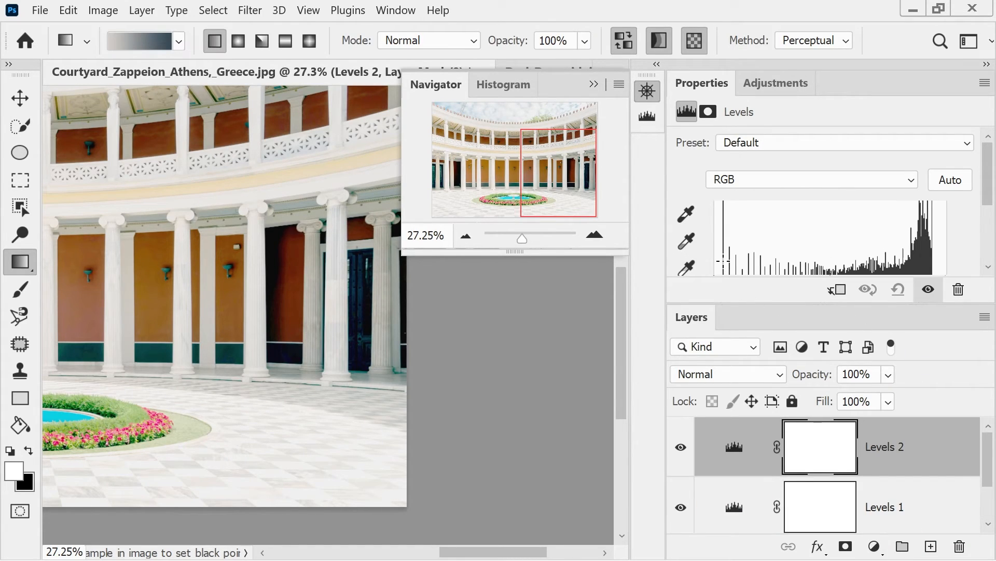
Set the second courtyard Levels adjustment's black input level to 112 and its middle input level to 1.89
{"action": "left_click", "coordinate": [593, 84]}
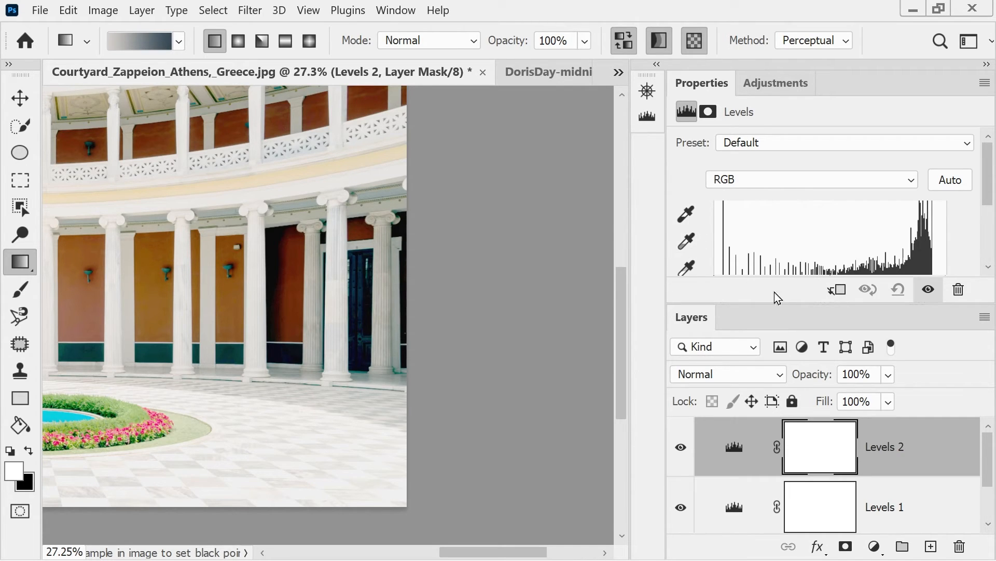
{"action": "double_click", "coordinate": [701, 321]}
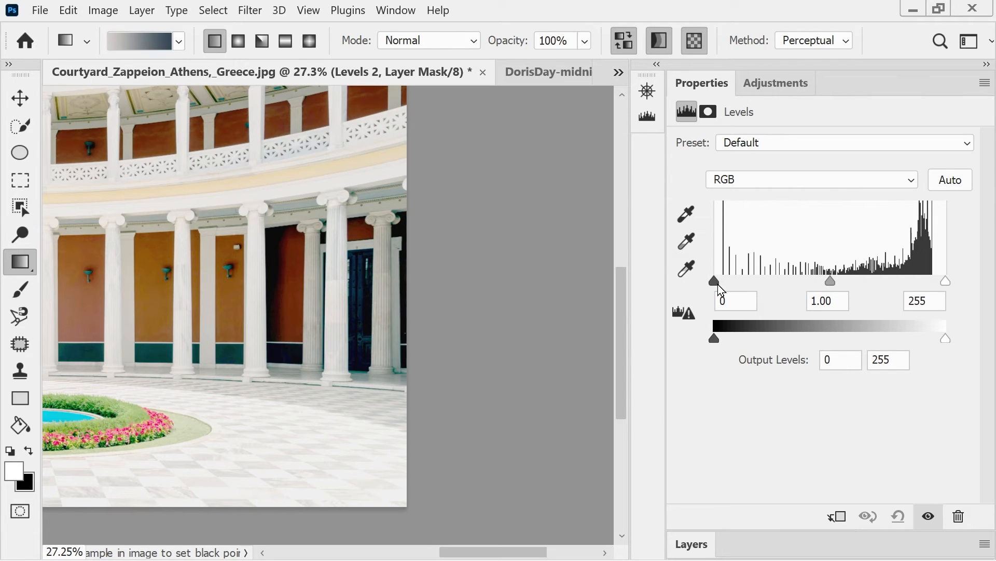
{"action": "left_click_drag", "start_coordinate": [714, 283], "coordinate": [817, 281]}
{"action": "left_click_drag", "start_coordinate": [881, 281], "coordinate": [855, 283]}
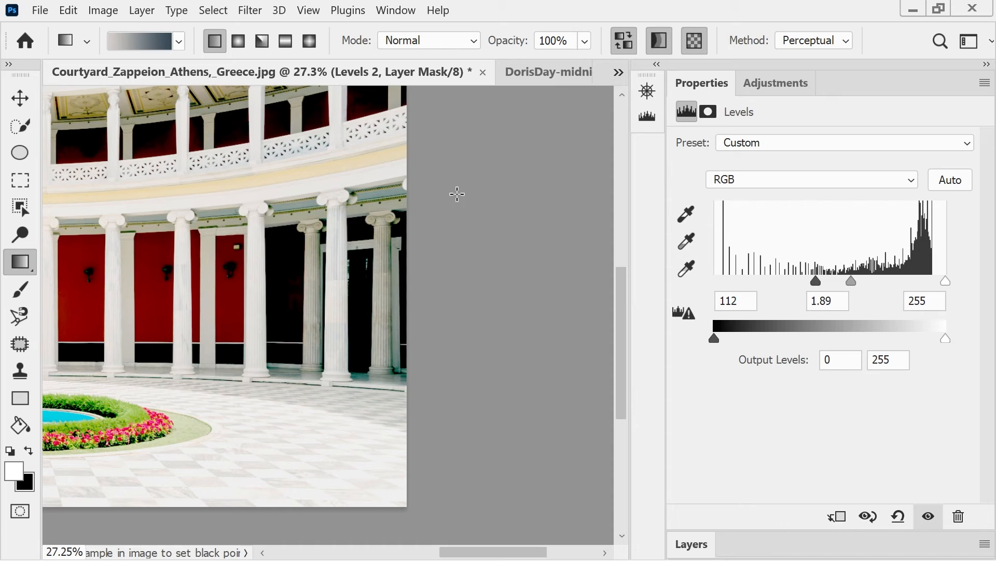
Fit the whole courtyard photo in view and set the second Levels adjustment's middle input level to 1.21
{"action": "left_click", "coordinate": [647, 96]}
{"action": "mouse_move", "coordinate": [522, 242]}
{"action": "left_mouse_down"}
{"action": "mouse_move", "coordinate": [510, 242]}
{"action": "mouse_move", "coordinate": [518, 239]}
{"action": "left_mouse_up"}
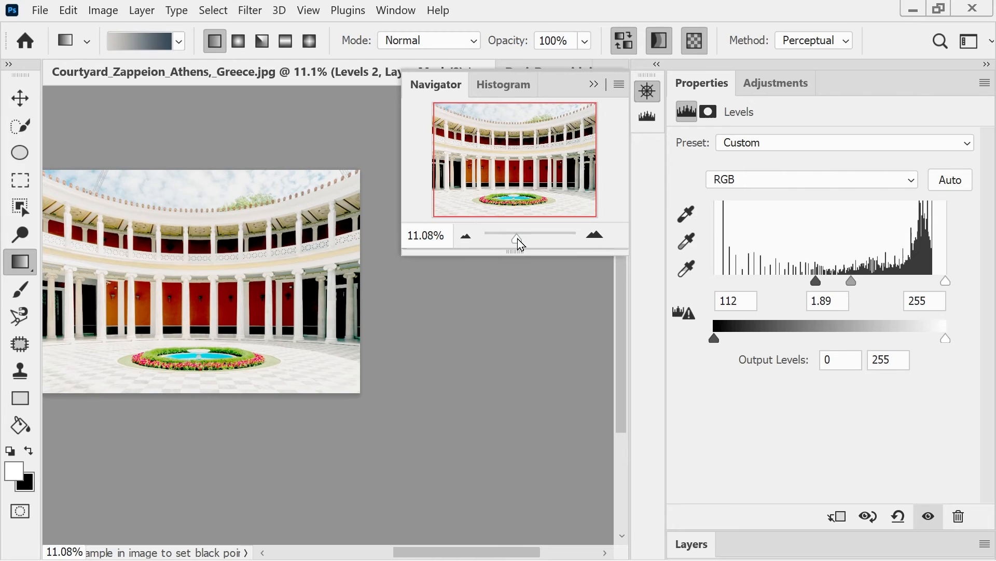
{"action": "left_click", "coordinate": [594, 85]}
{"action": "left_click_drag", "start_coordinate": [229, 283], "coordinate": [342, 308]}
{"action": "key", "text": "ctrl+0"}
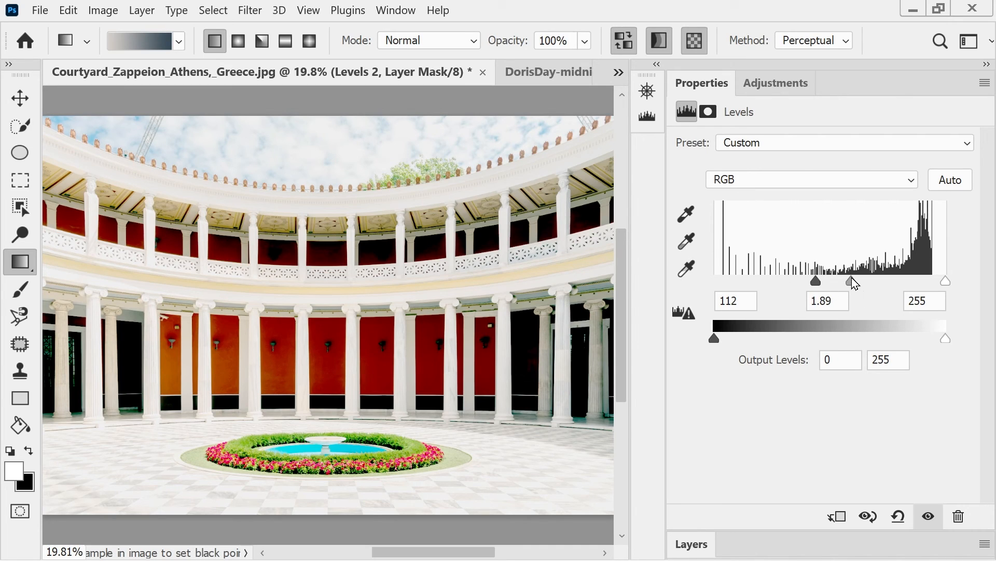
{"action": "left_click_drag", "start_coordinate": [849, 280], "coordinate": [870, 280]}
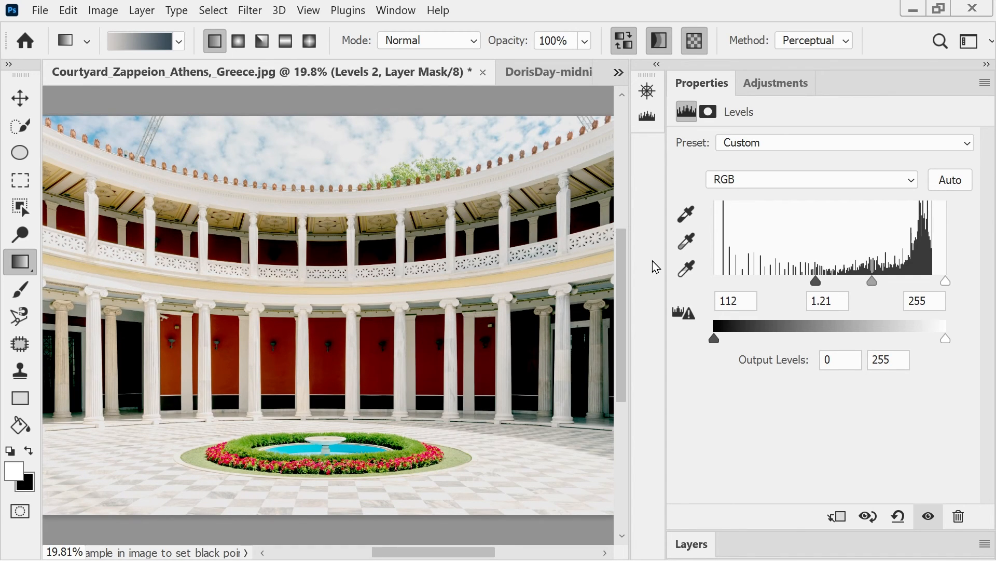
Group both Levels adjustment layers and toggle the group's visibility to compare the courtyard photo before and after
{"action": "left_click", "coordinate": [689, 543]}
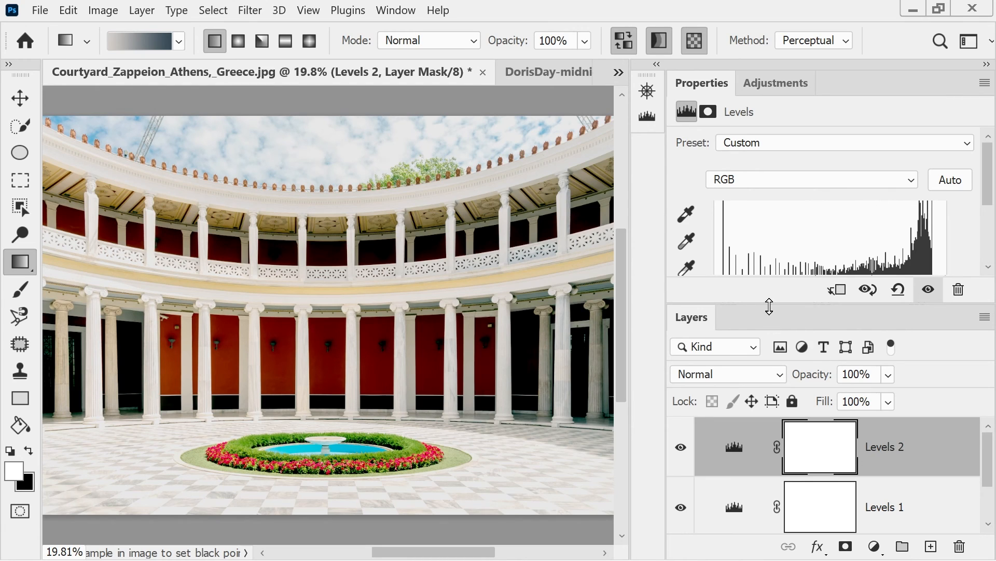
{"action": "key", "text": "ctrl+g"}
{"action": "left_click", "coordinate": [681, 421]}
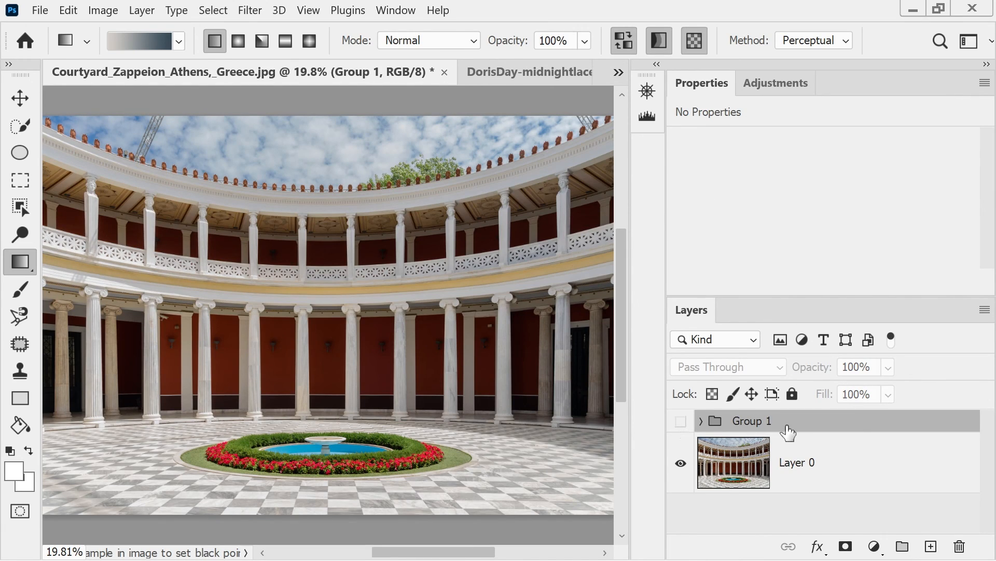
{"action": "left_click", "coordinate": [681, 421]}
{"action": "left_click", "coordinate": [681, 423]}
{"action": "left_click", "coordinate": [680, 423]}
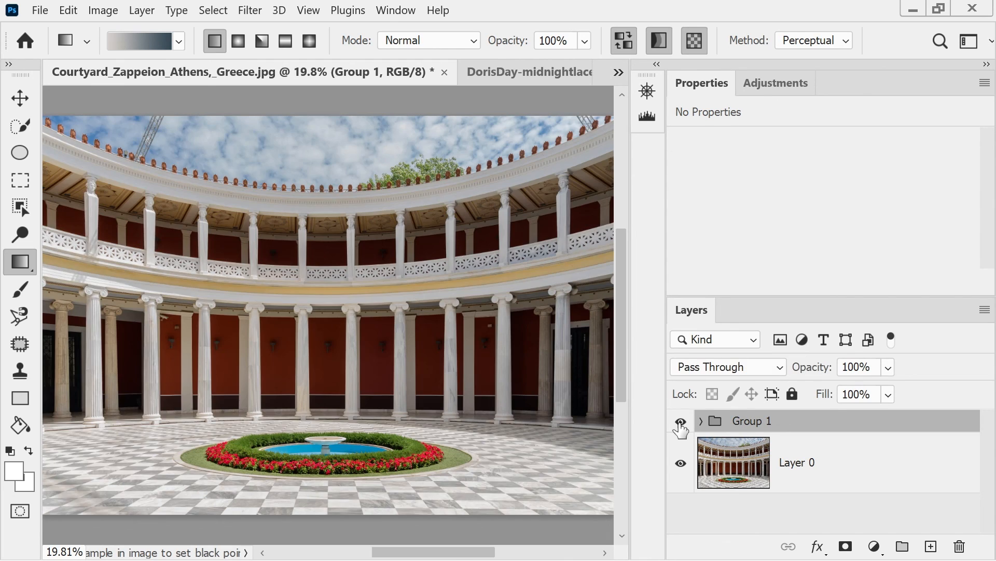
{"action": "left_click", "coordinate": [680, 423]}
{"action": "left_click", "coordinate": [680, 423]}
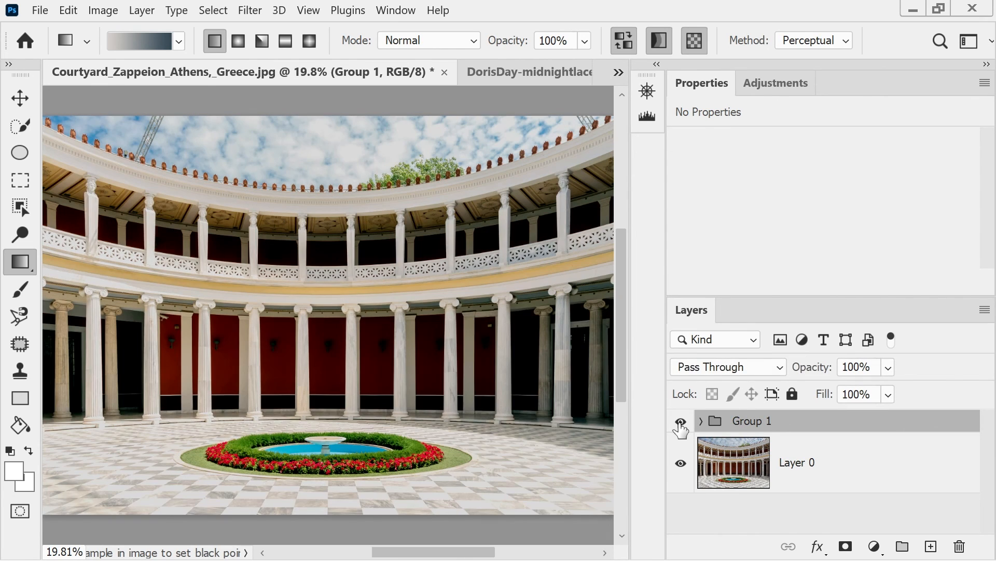